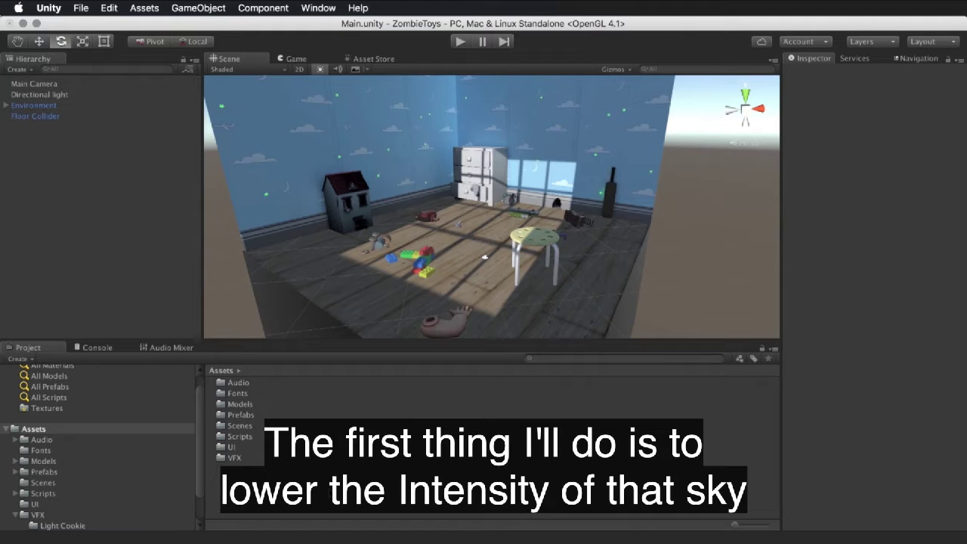
Apply the NightmaresProceduralSkybox material from the VFX Skyboxes folder to the scene's background.
click(36, 515)
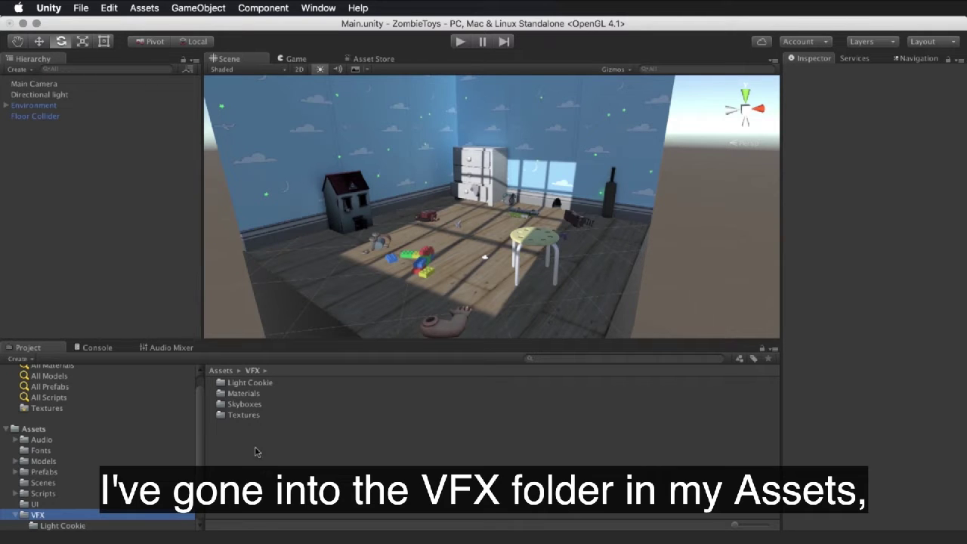
double_click(242, 405)
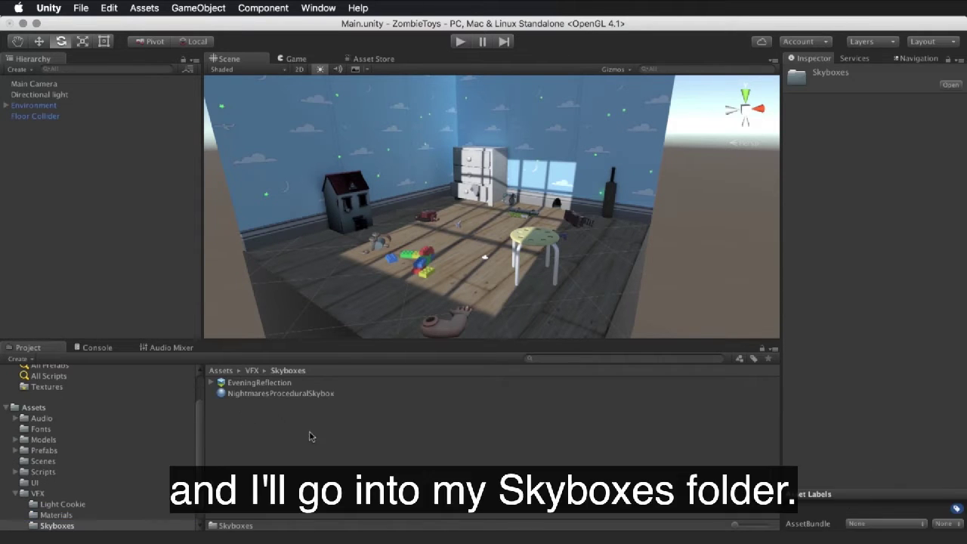
click(278, 383)
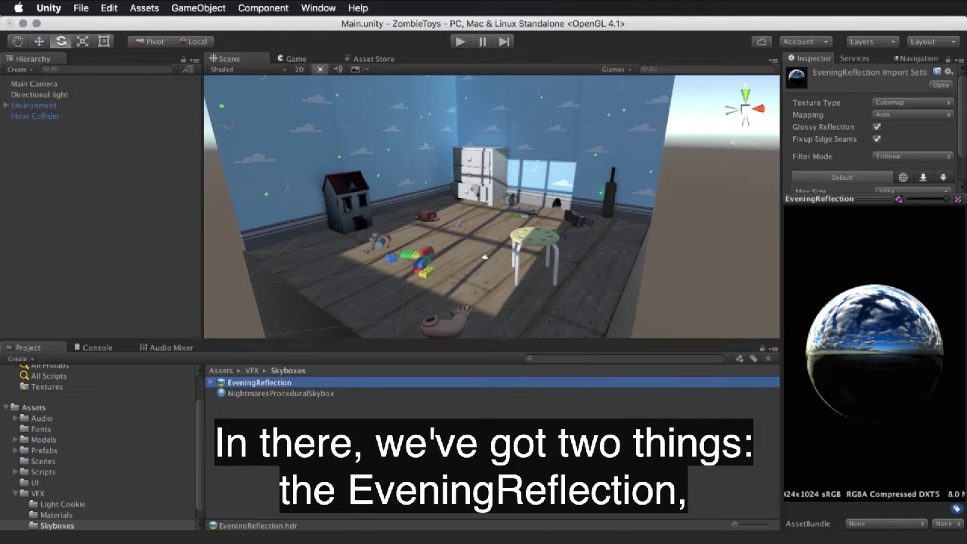
click(264, 393)
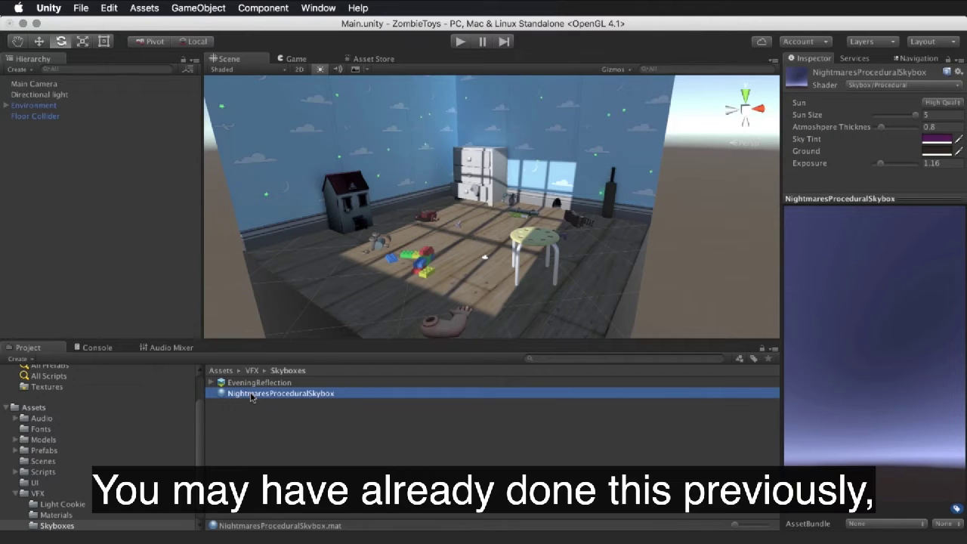
drag(251, 397, 700, 289)
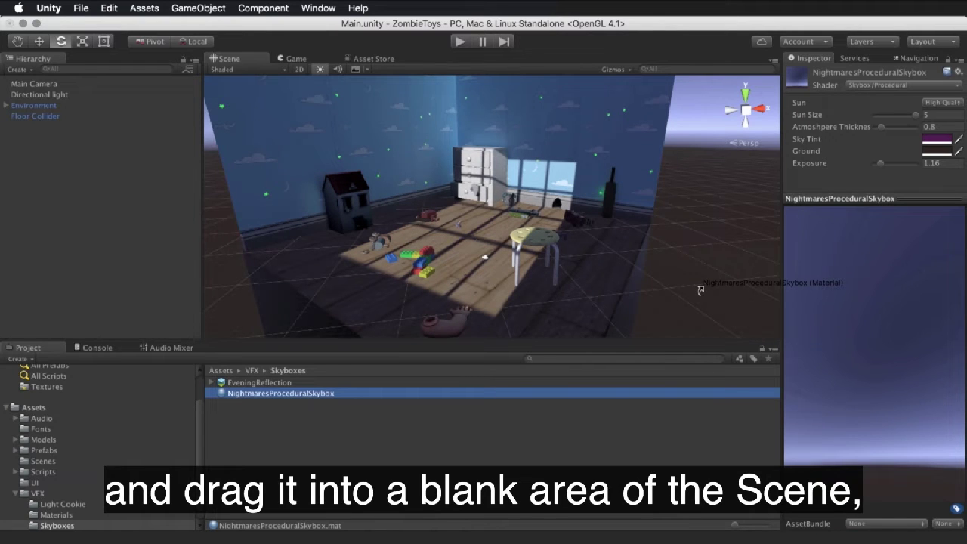
drag(700, 289, 701, 290)
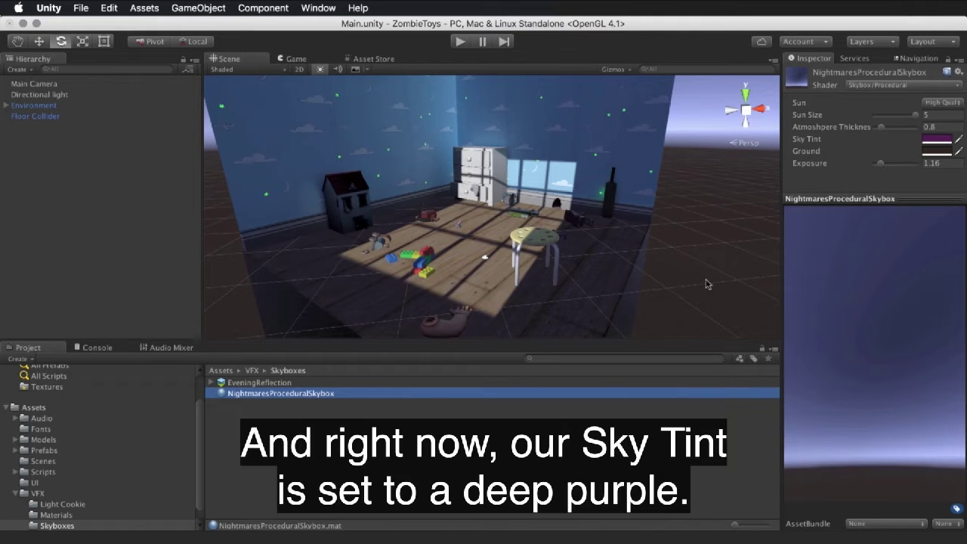
Shift the skybox material's Sky Tint towards blue by setting its hue to about 269.
click(938, 141)
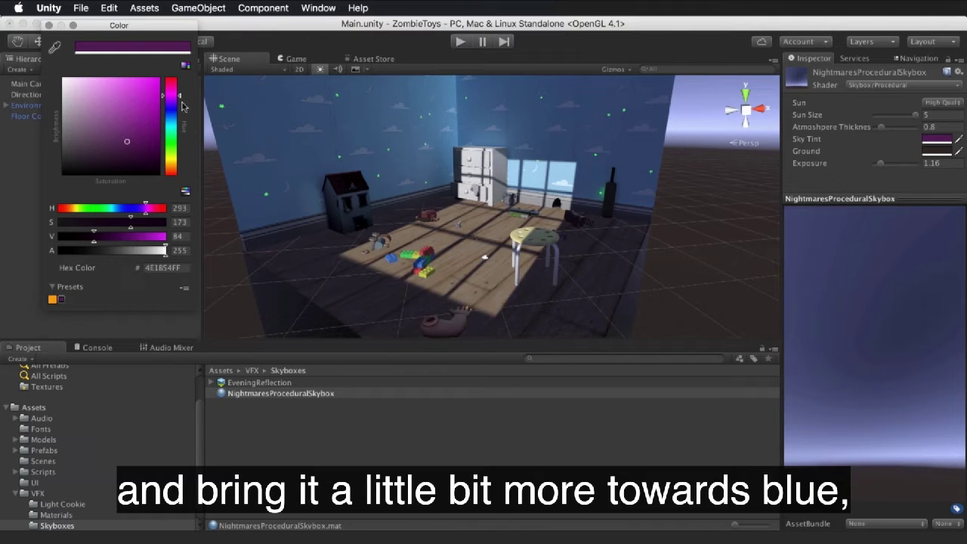
drag(178, 95, 177, 105)
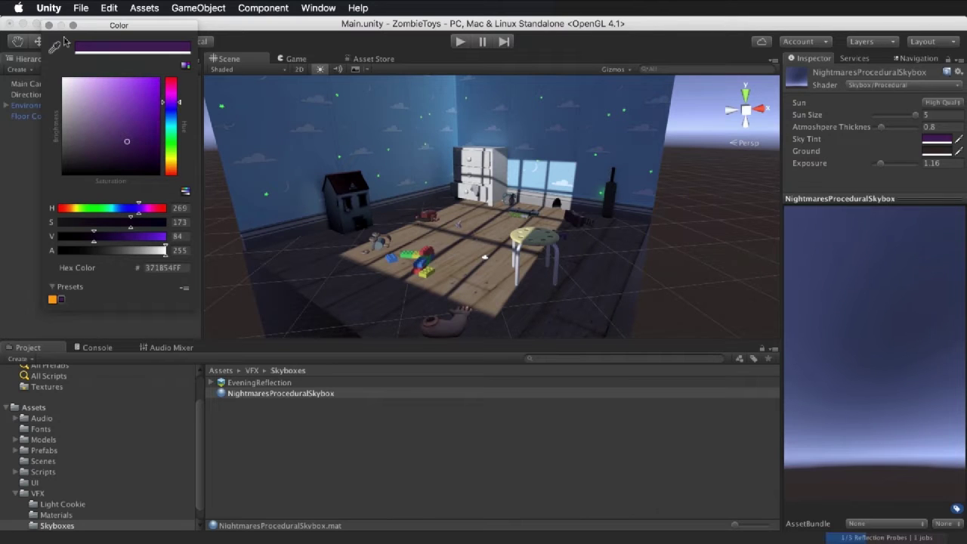
click(49, 25)
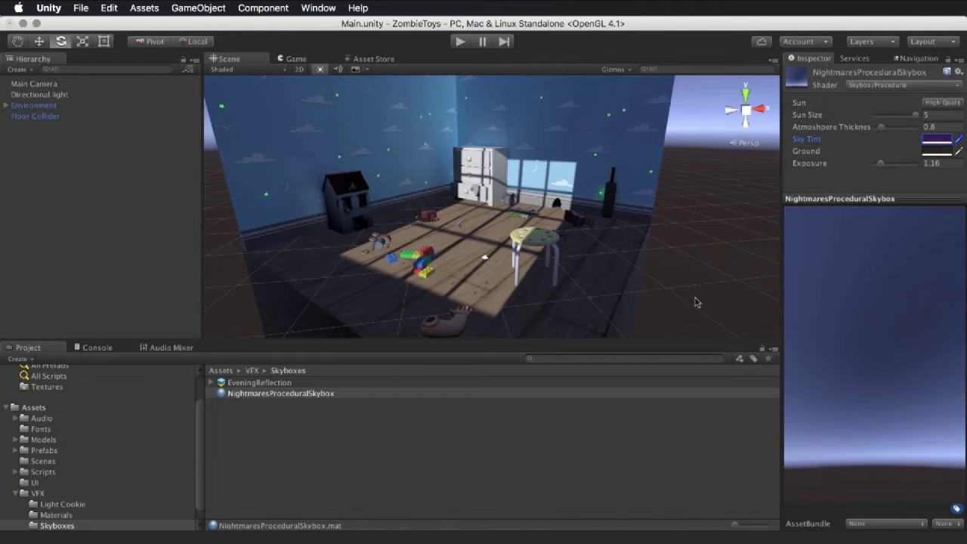
Set the directional light's intensity to 0.8 and warm its color to hue 30 and saturation 18.
click(53, 95)
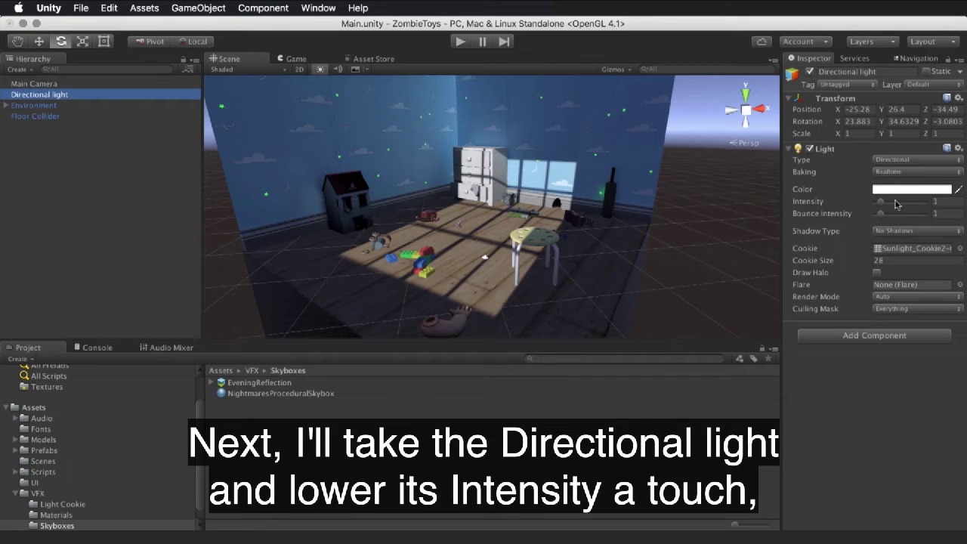
click(936, 202)
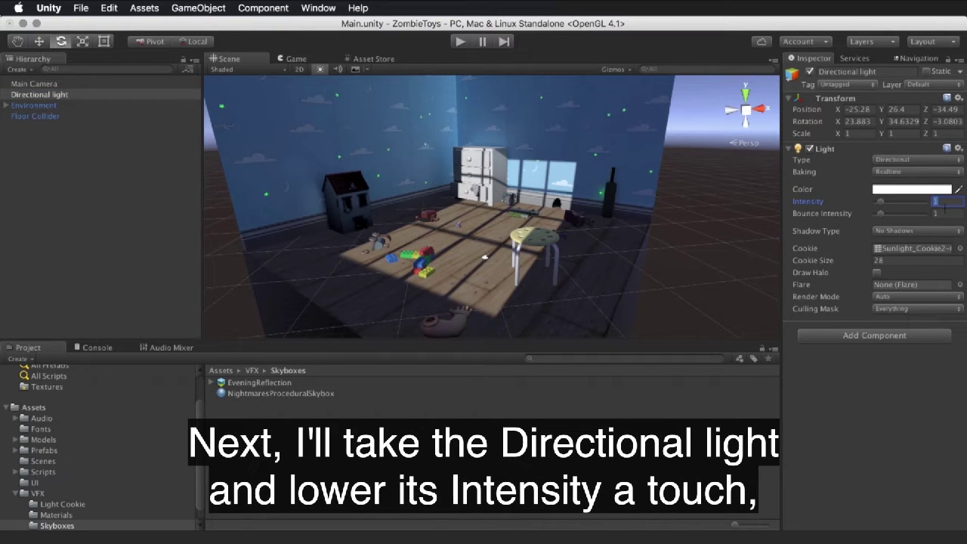
text(.8)
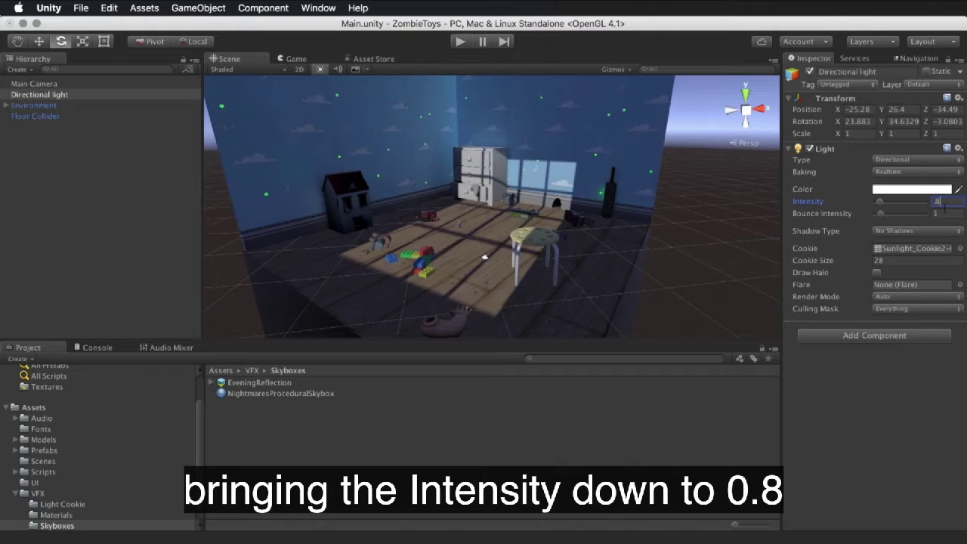
click(912, 190)
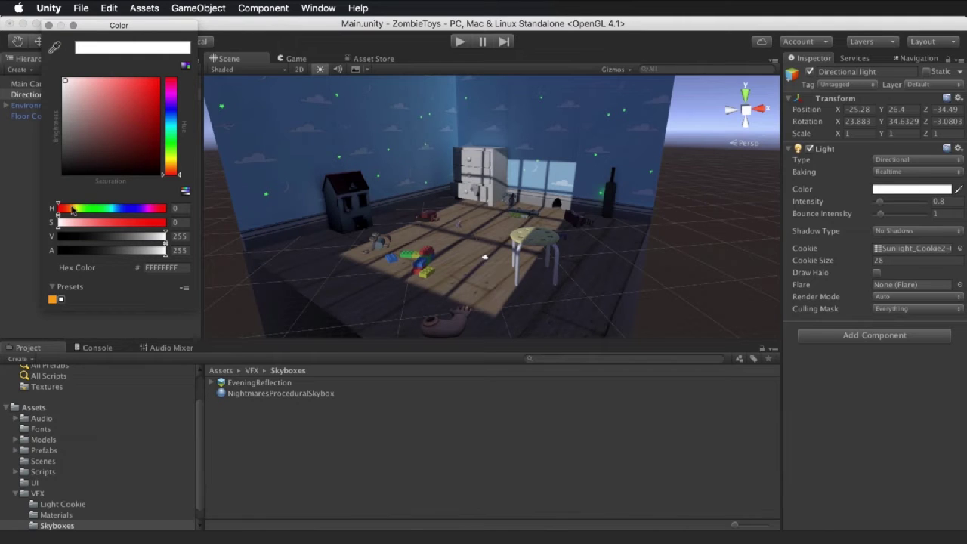
drag(60, 212, 67, 226)
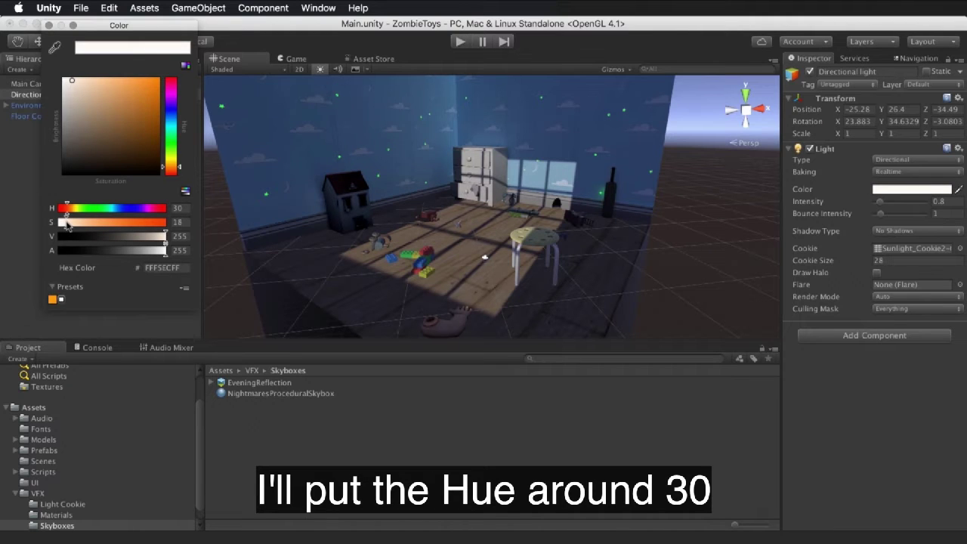
click(48, 26)
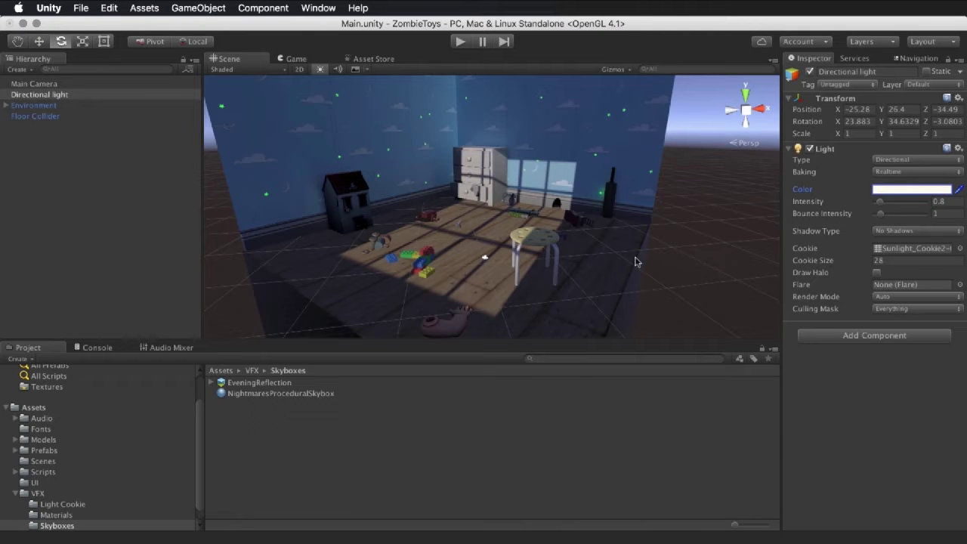
alt+drag(627, 278, 405, 242)
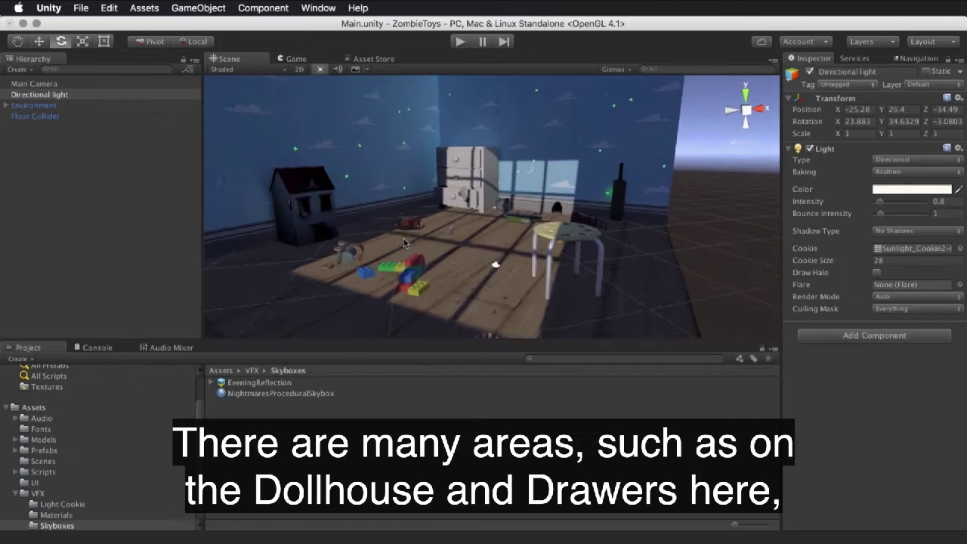
alt+right_drag(404, 242, 493, 245)
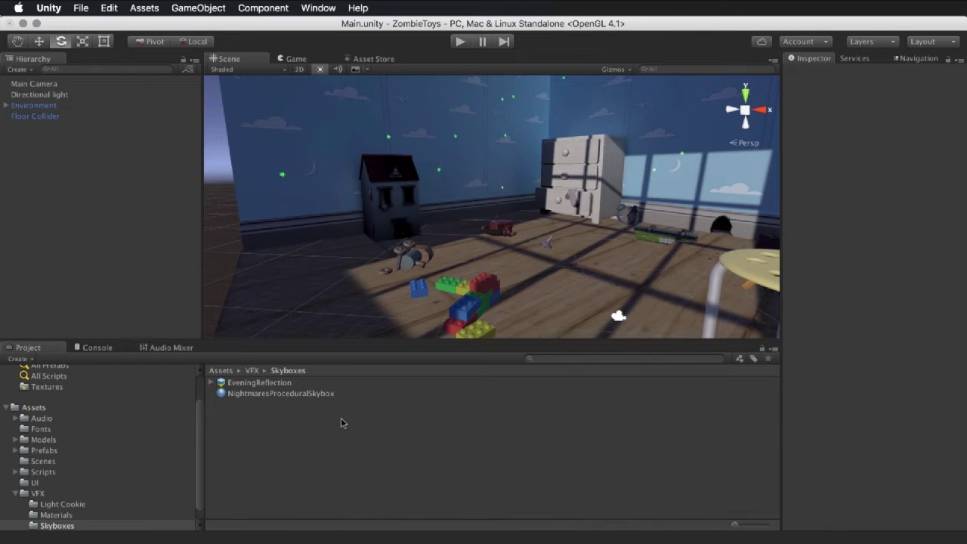
click(200, 8)
mouse_move(221, 76)
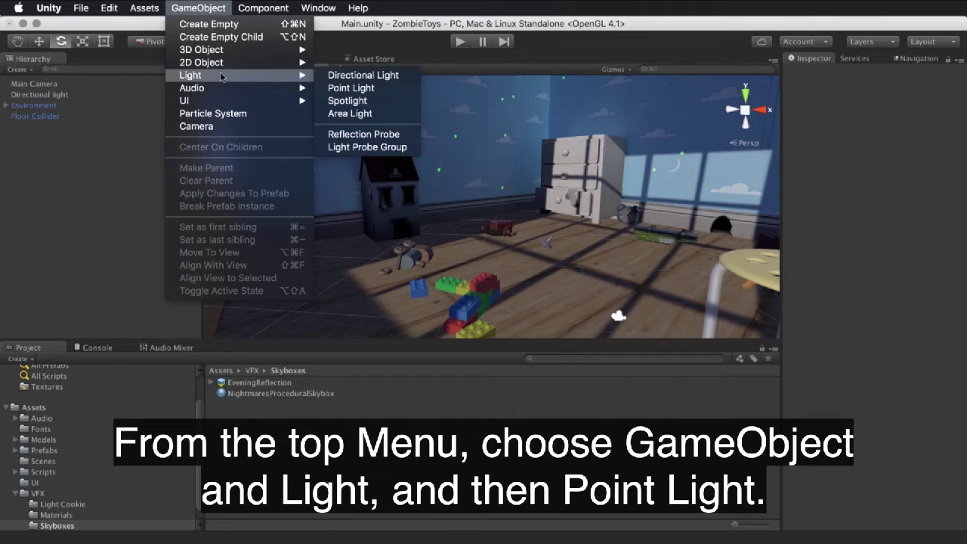
click(85, 172)
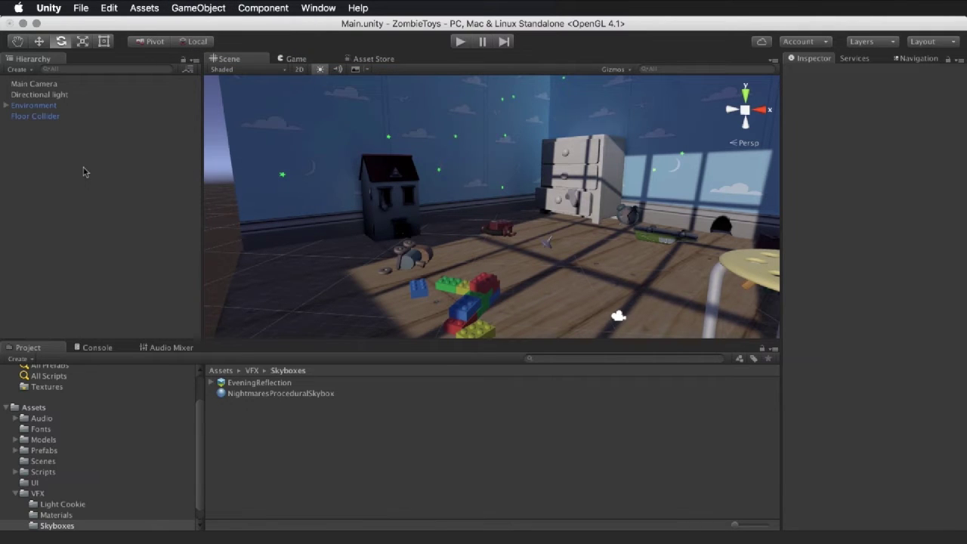
Add a point light to the scene.
right_click(84, 172)
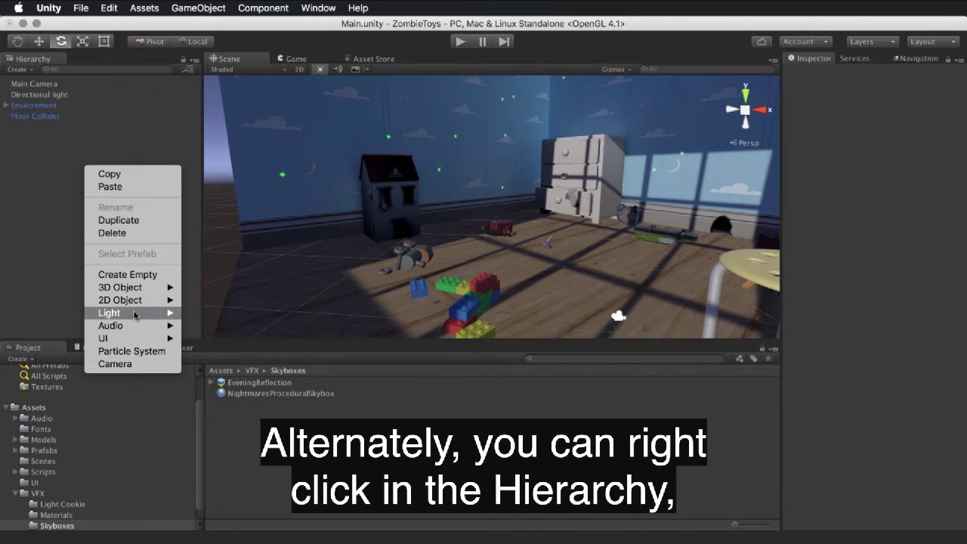
mouse_move(134, 313)
click(219, 325)
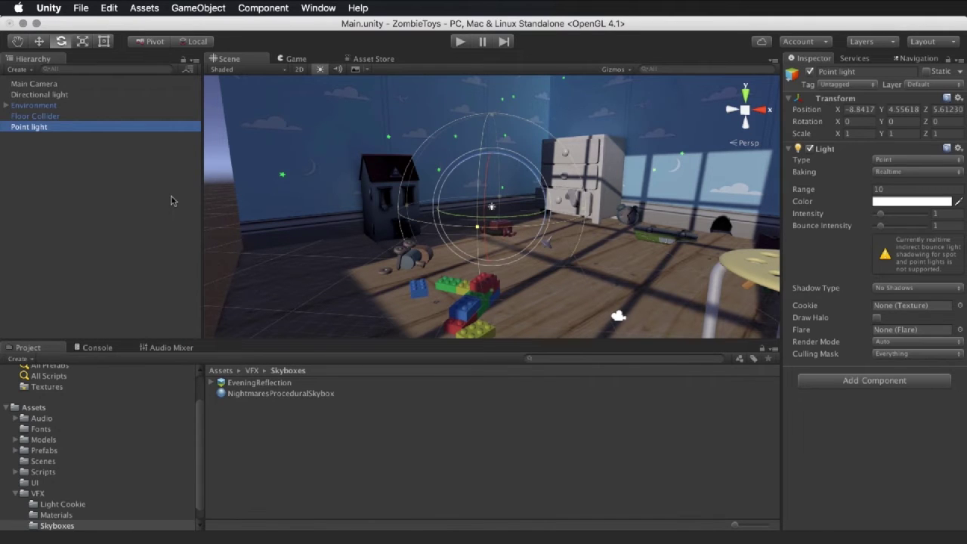
Using global orientation, move the point light across the X-Z plane into the room corner by the dollhouse and expand its range to about 16.7.
alt+drag(495, 235, 574, 242)
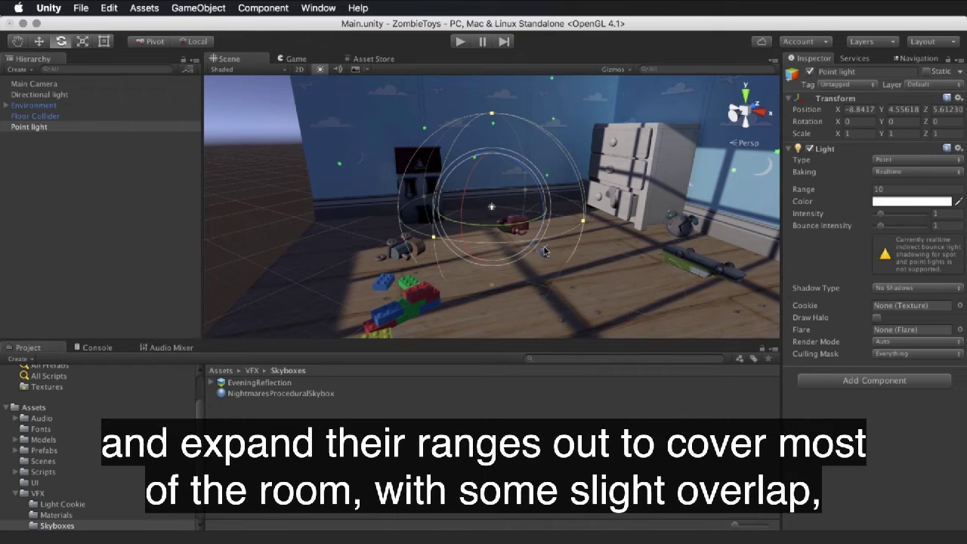
mouse_move(546, 252)
alt+mouse_down()
mouse_move(652, 307)
mouse_move(526, 249)
alt+mouse_up()
key(w)
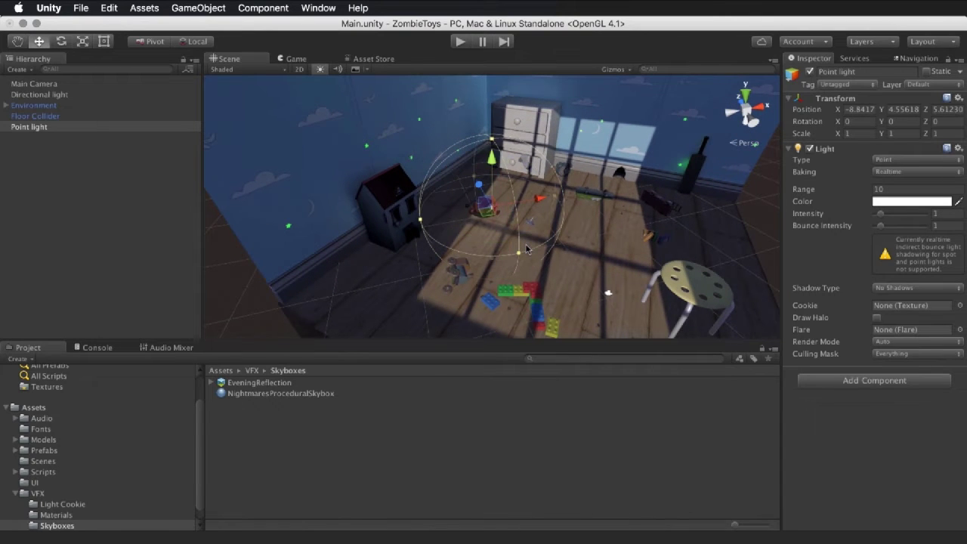
click(201, 43)
drag(488, 216, 415, 281)
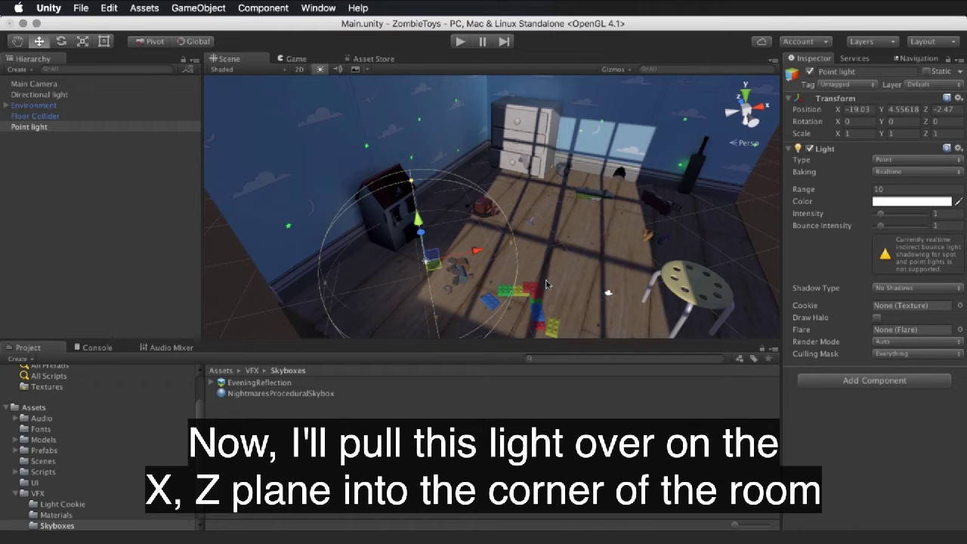
alt+drag(546, 284, 568, 316)
alt+drag(603, 274, 452, 287)
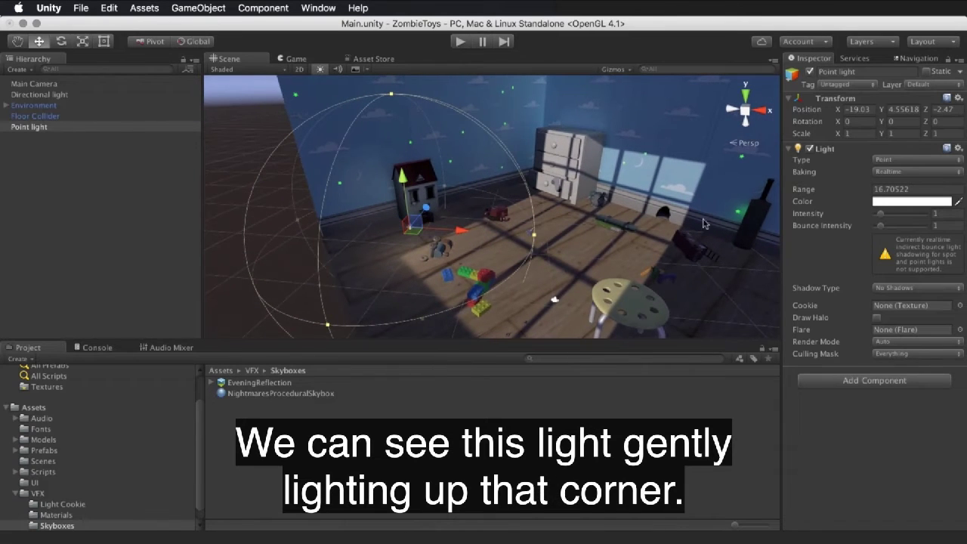
Sample a deep blue from the scene as the point light's color and soften it to hue 234, saturation 85, value 128.
click(907, 202)
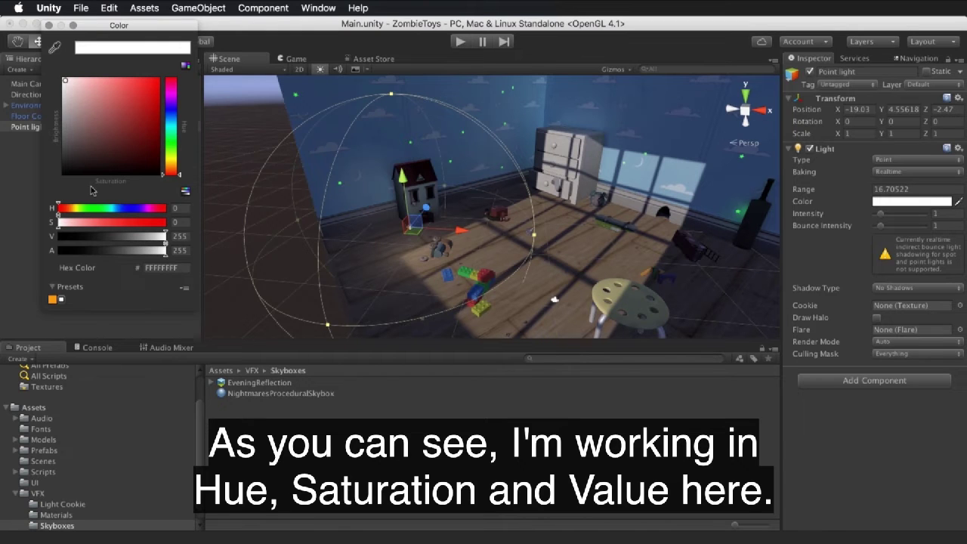
click(185, 193)
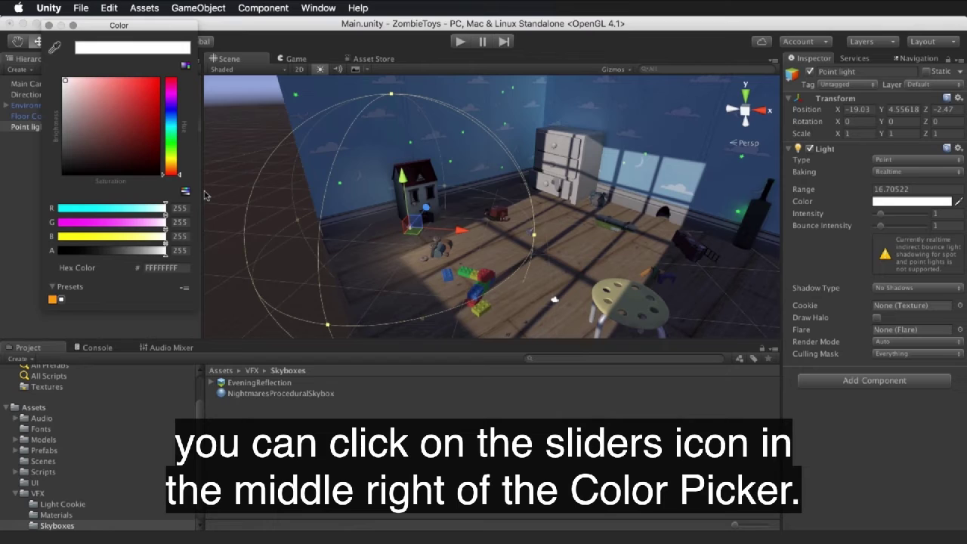
click(187, 193)
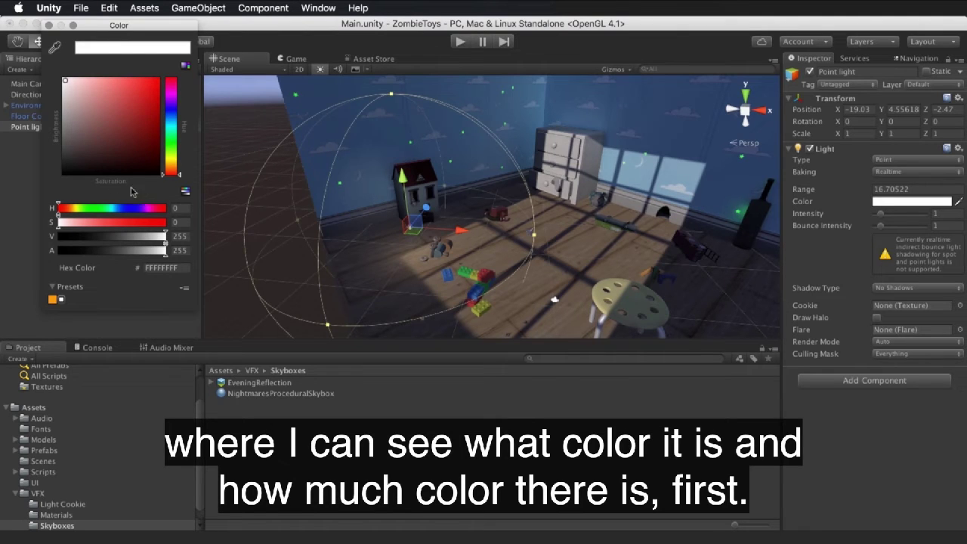
click(54, 48)
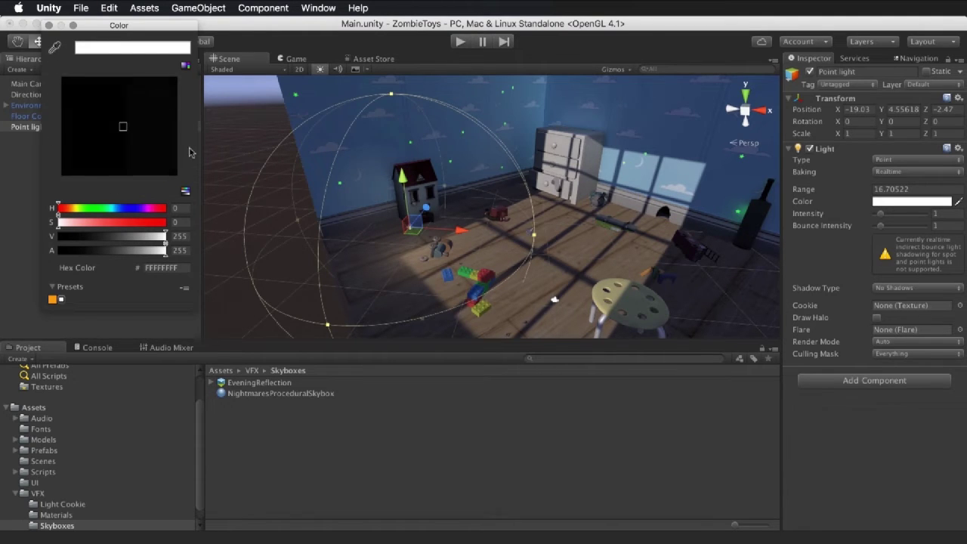
click(335, 230)
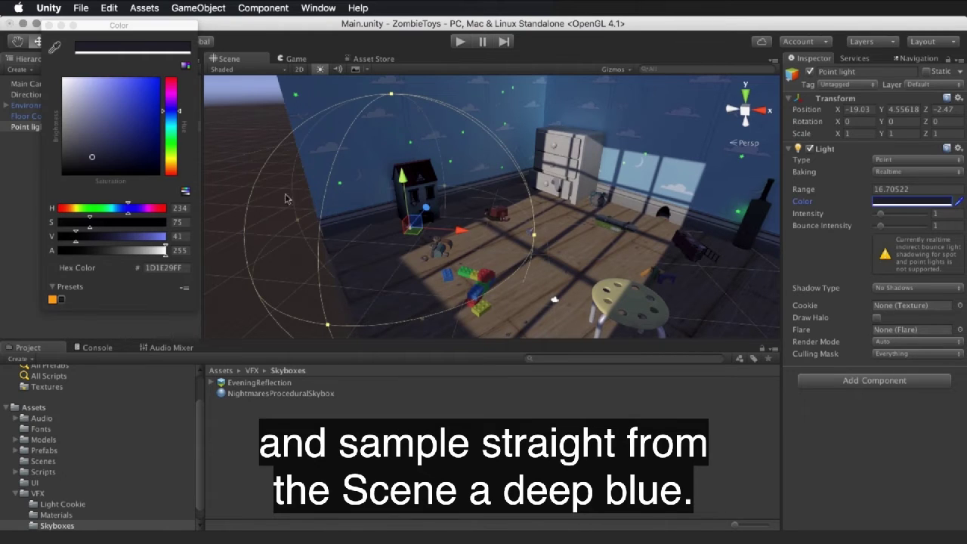
drag(98, 159, 115, 146)
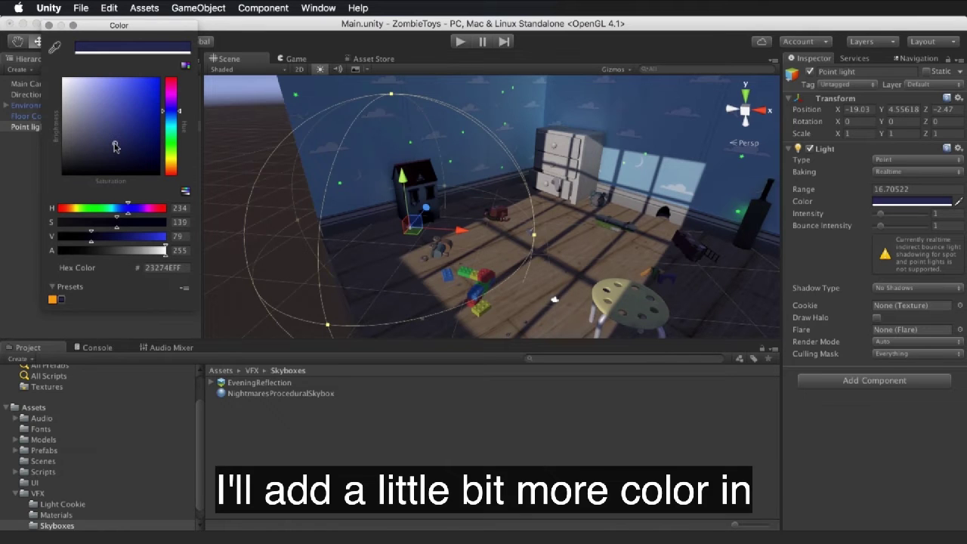
mouse_move(97, 241)
mouse_down()
mouse_move(117, 241)
mouse_move(94, 227)
mouse_up()
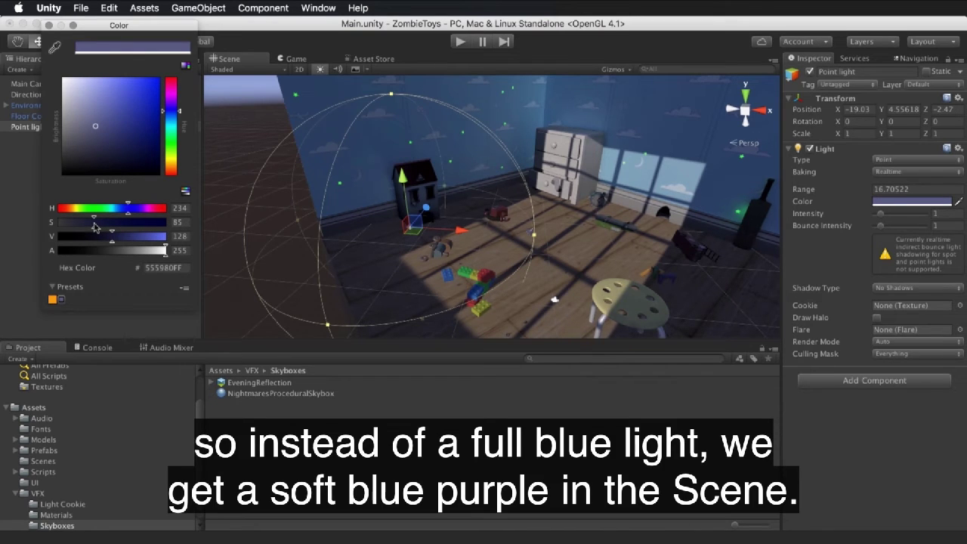
click(48, 25)
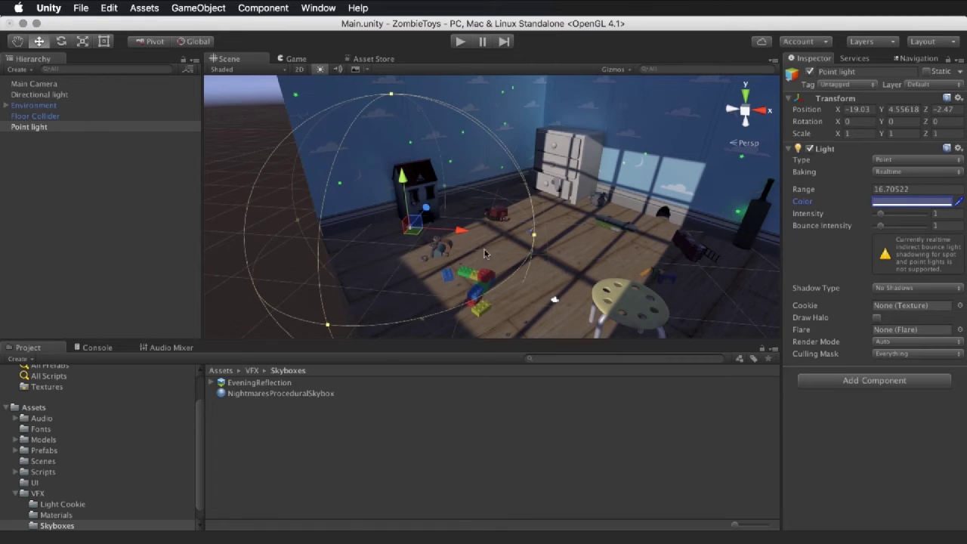
Set the point light's intensity to 2.2 and raise the light to a Y position of about 8.04.
drag(879, 218, 889, 219)
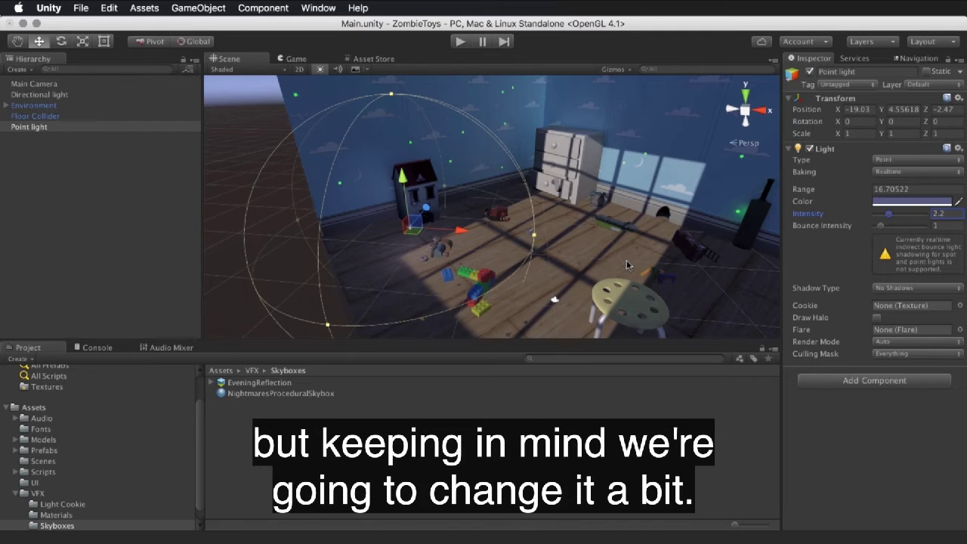
drag(401, 179, 447, 221)
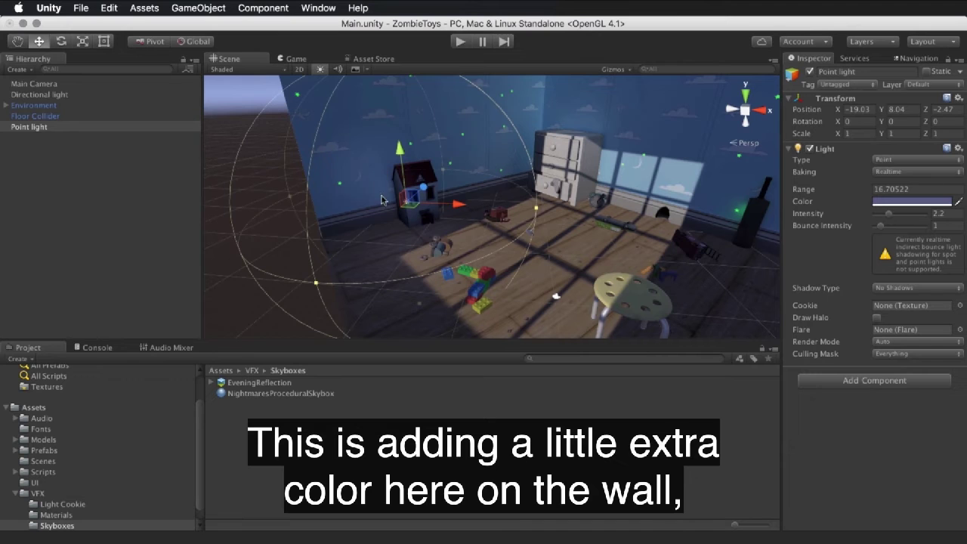
Duplicate the point light and move the copy across the X-Z plane to the chest of drawers, at about X -1.3, Z 11.5.
alt+drag(617, 245, 570, 247)
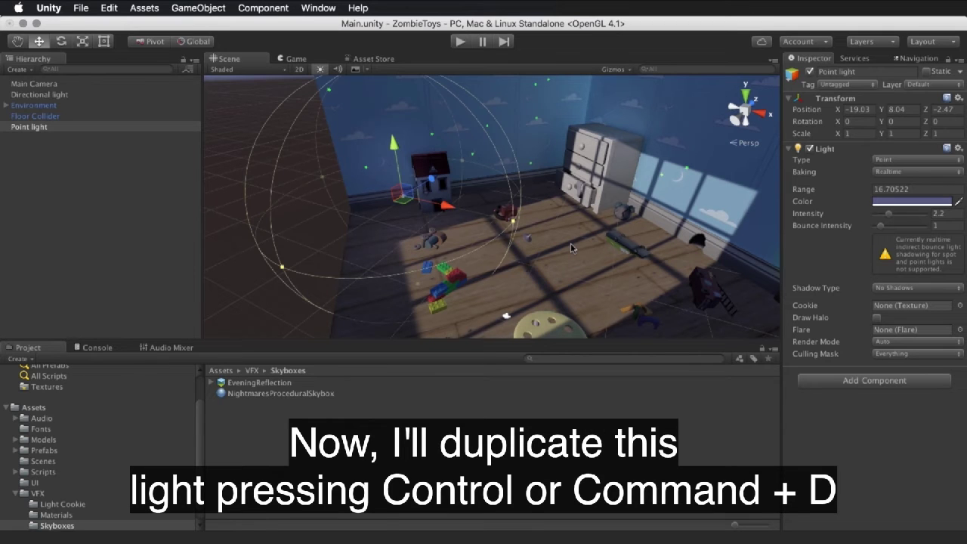
key(super+d)
drag(404, 204, 565, 186)
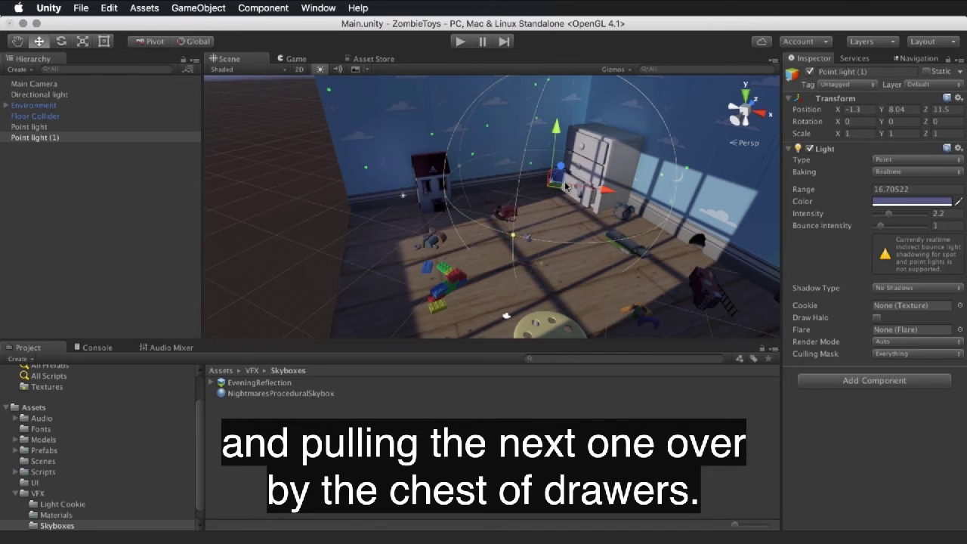
Duplicate the light by the drawers and move the copy across the X-Z plane near the bat, to about X 19.3, Z -3.03.
alt+drag(474, 248, 701, 252)
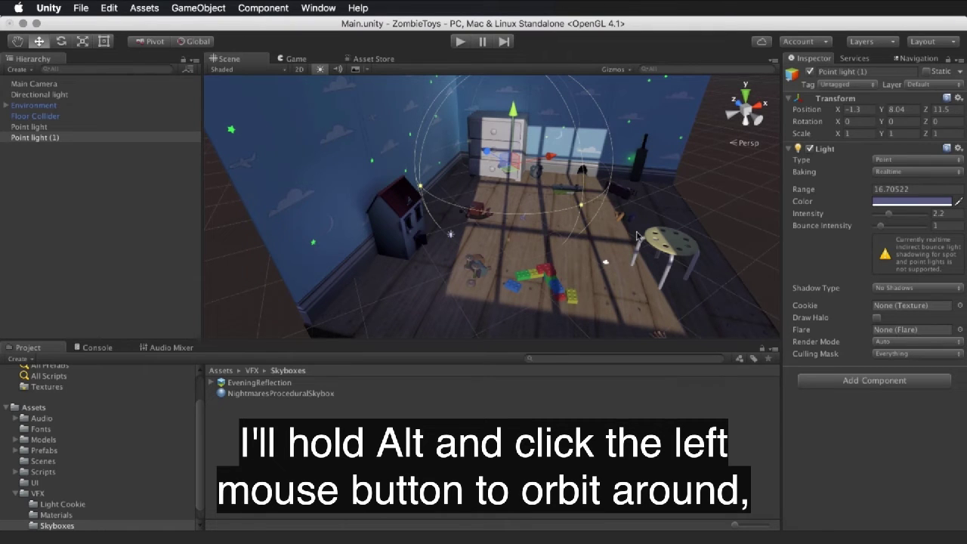
key(super+d)
drag(514, 176, 654, 192)
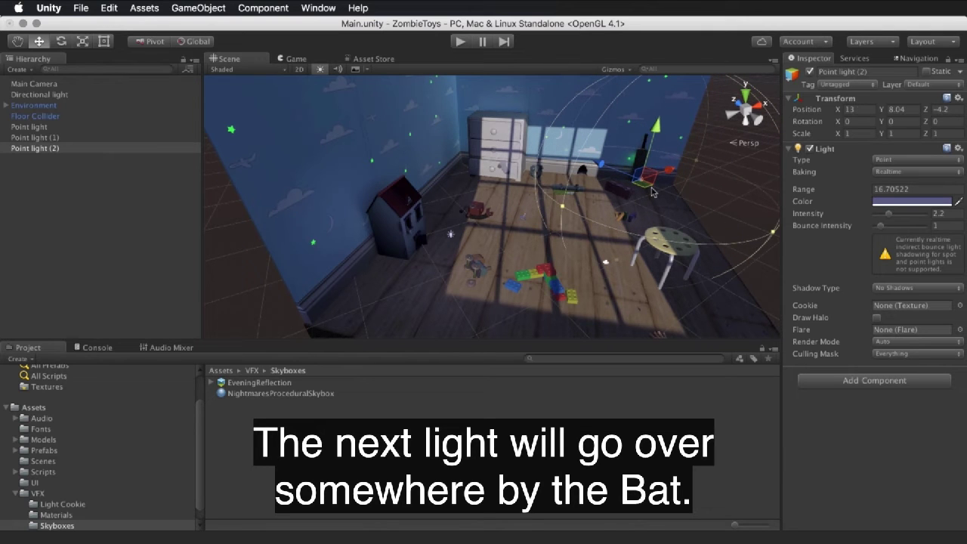
alt+drag(703, 254, 679, 259)
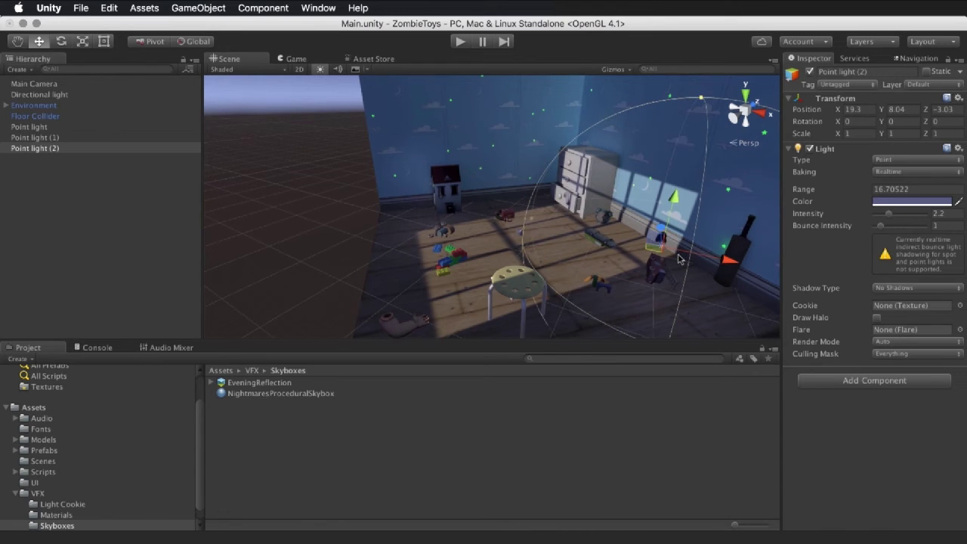
Duplicate the light by the bat and move the copy across the X-Z plane near the stool, to about X 9.06, Z -12.67.
key(super+d)
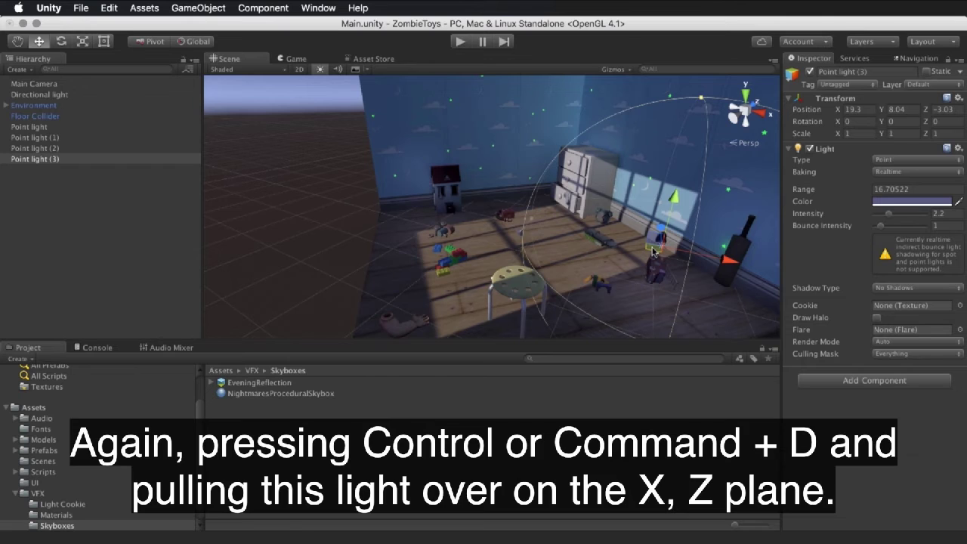
drag(654, 252, 652, 274)
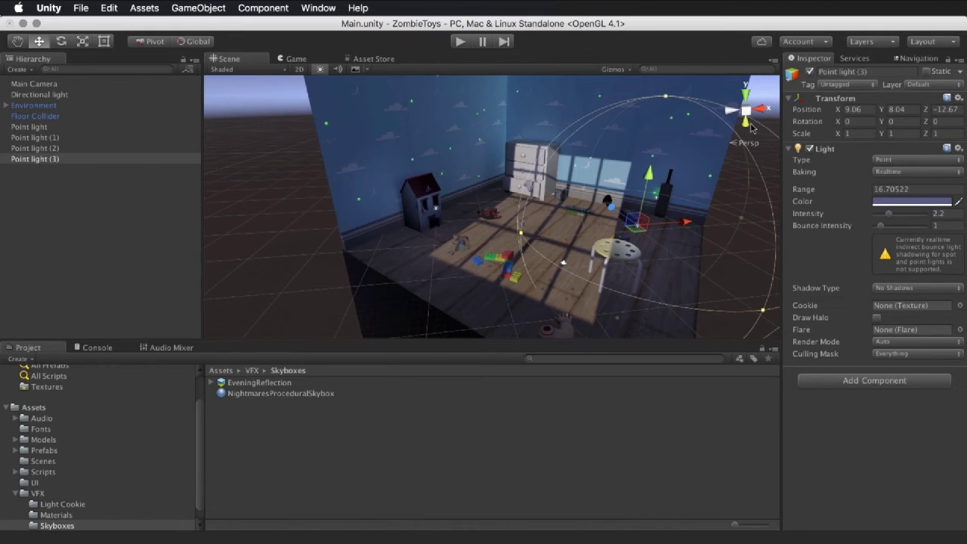
Check all four lights' ranges in an orthographic top view and move Point light (3) past the stool to about X 1.9, Z -19.6.
click(747, 95)
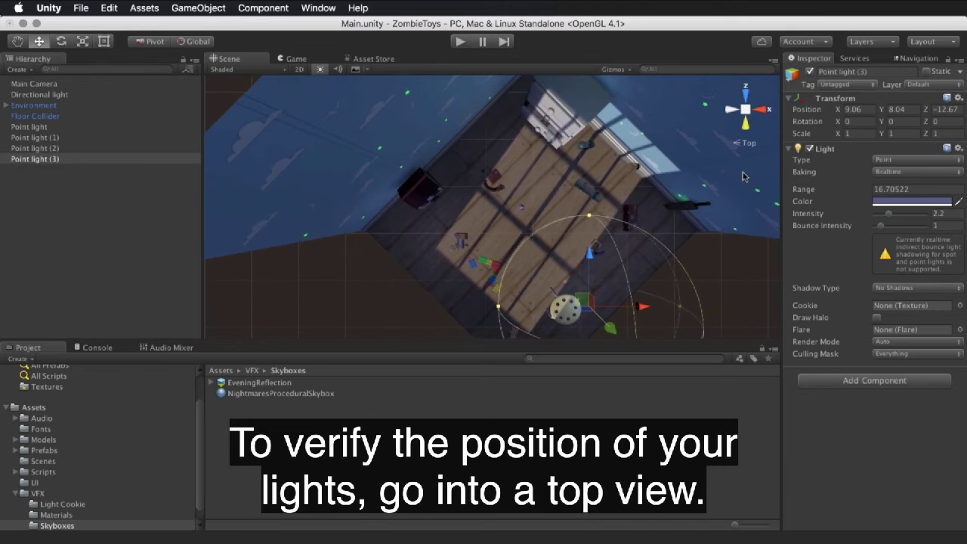
click(750, 144)
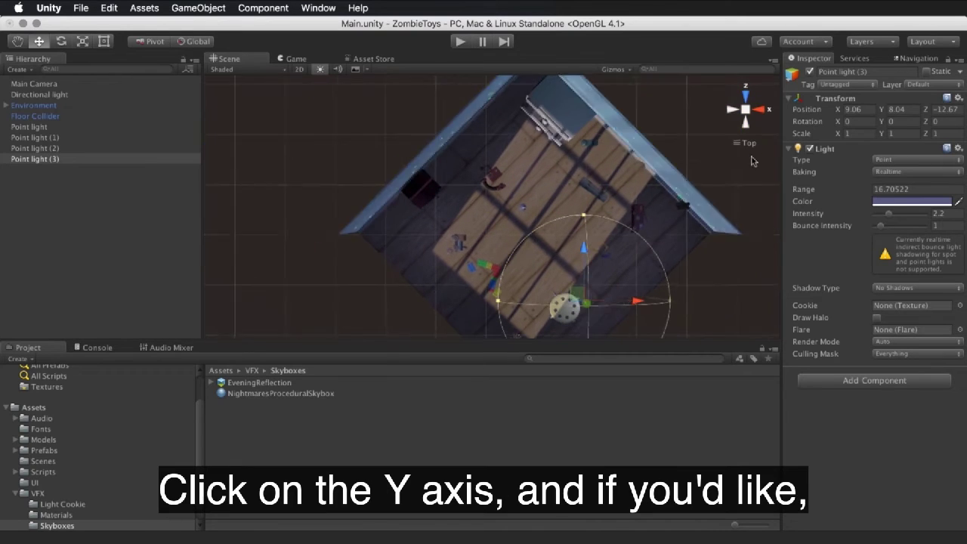
middle_drag(706, 296, 667, 243)
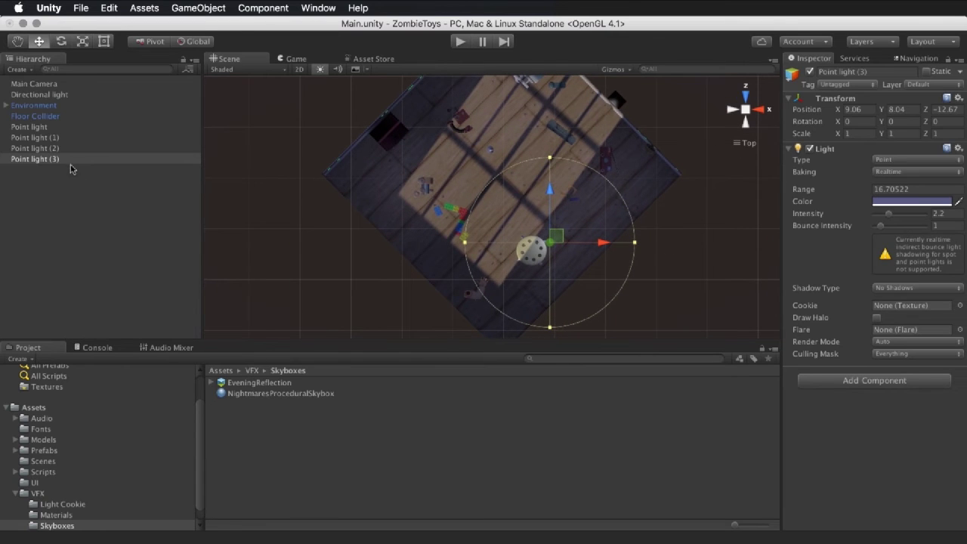
shift+click(37, 128)
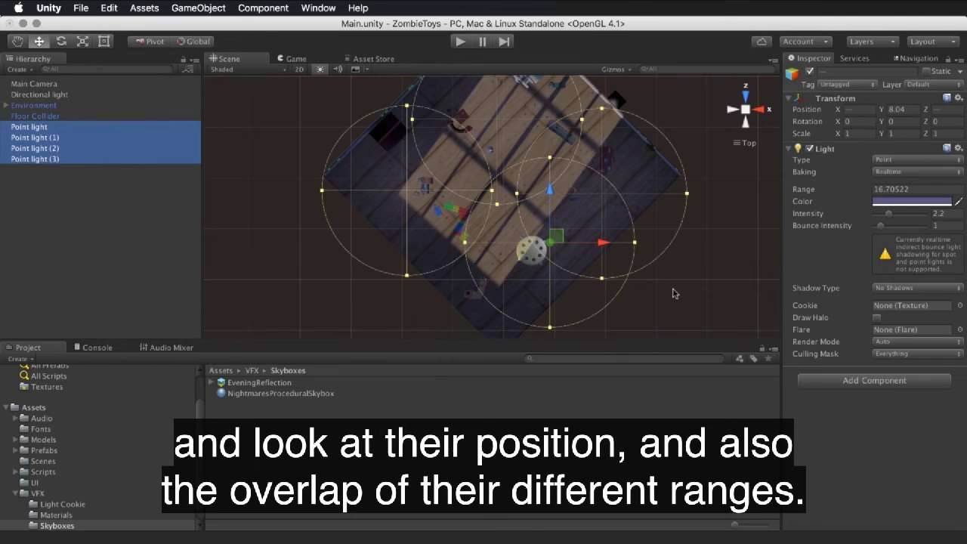
right_drag(692, 296, 688, 253)
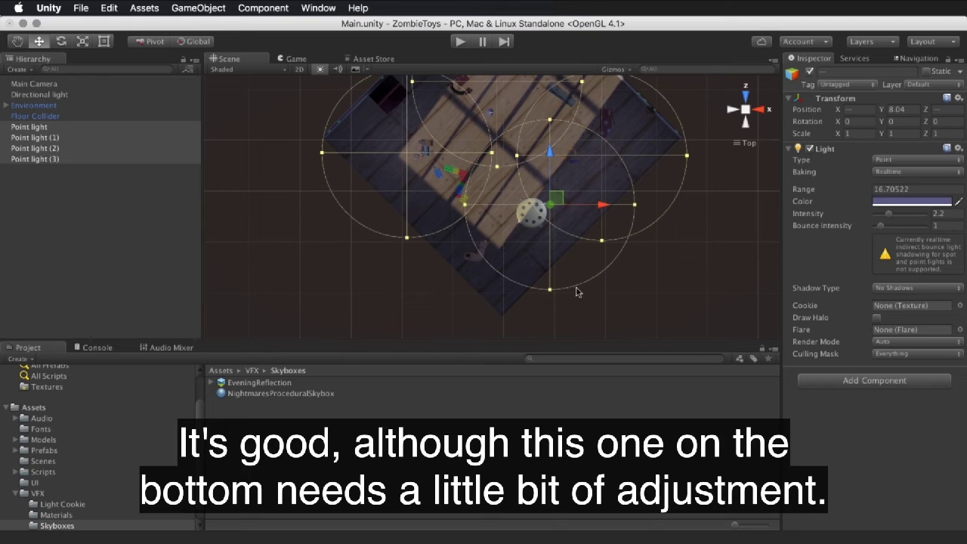
click(41, 160)
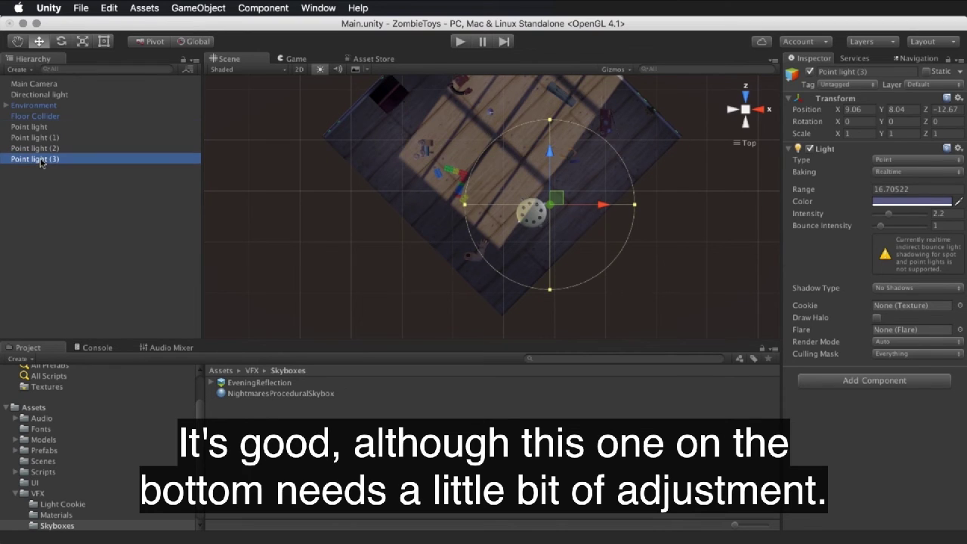
drag(559, 198, 518, 238)
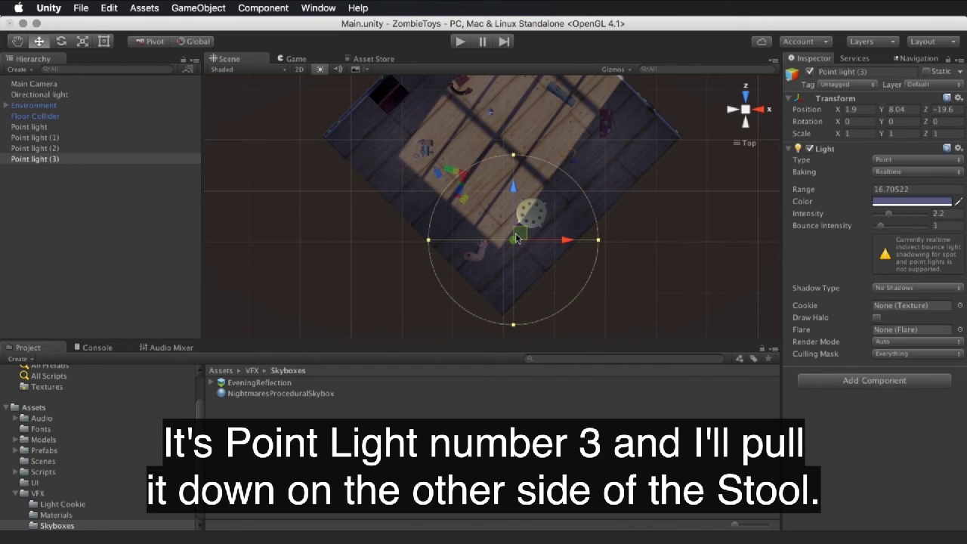
Select all four point lights and examine their range overlap from above and in an angled perspective view of the room.
shift+click(29, 128)
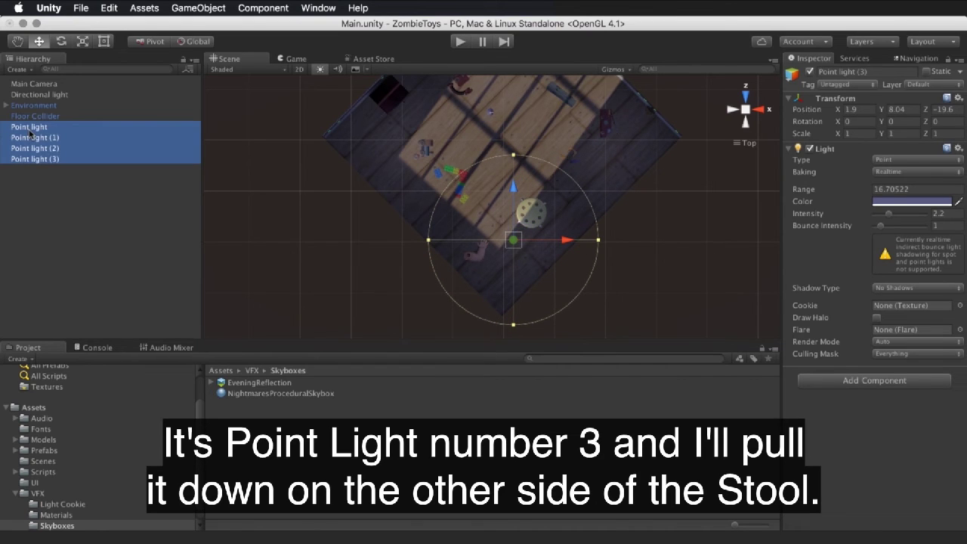
alt+drag(652, 254, 668, 257)
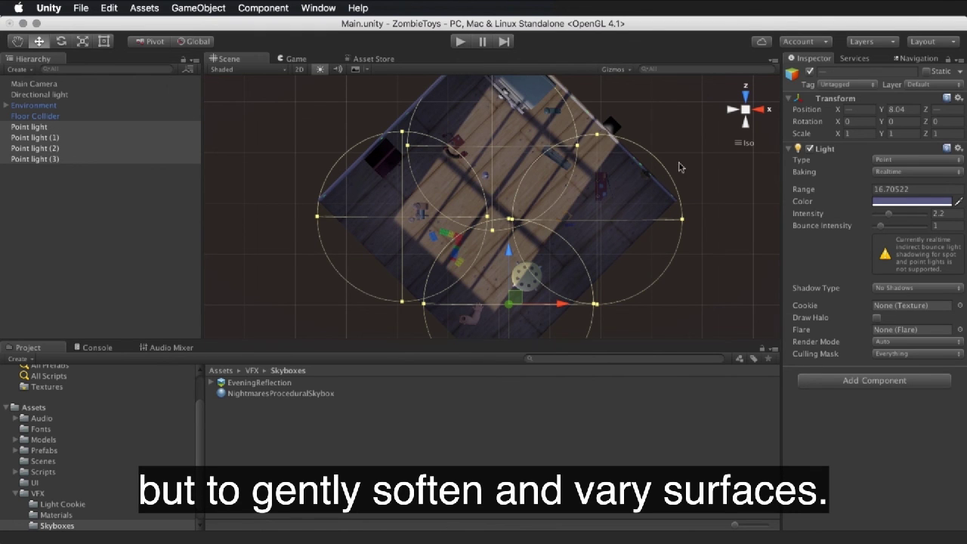
click(744, 144)
alt+drag(550, 295, 635, 272)
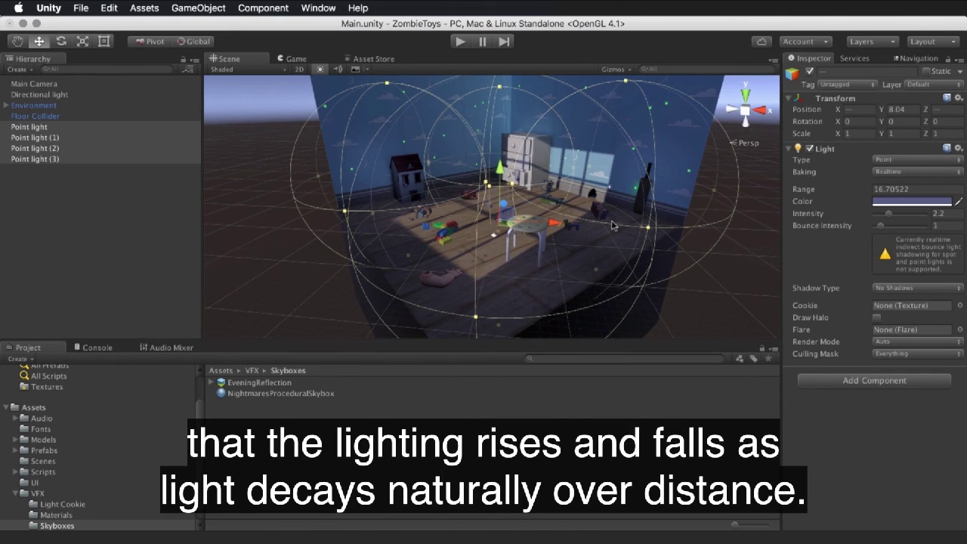